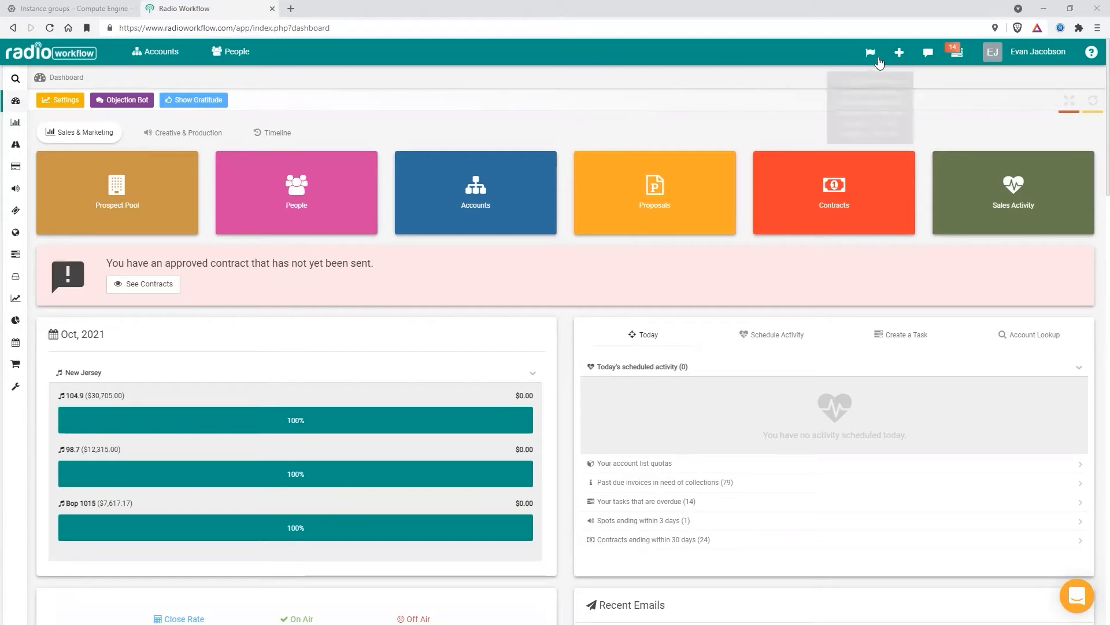
Open the new account form to view its Email Times section.
click(900, 52)
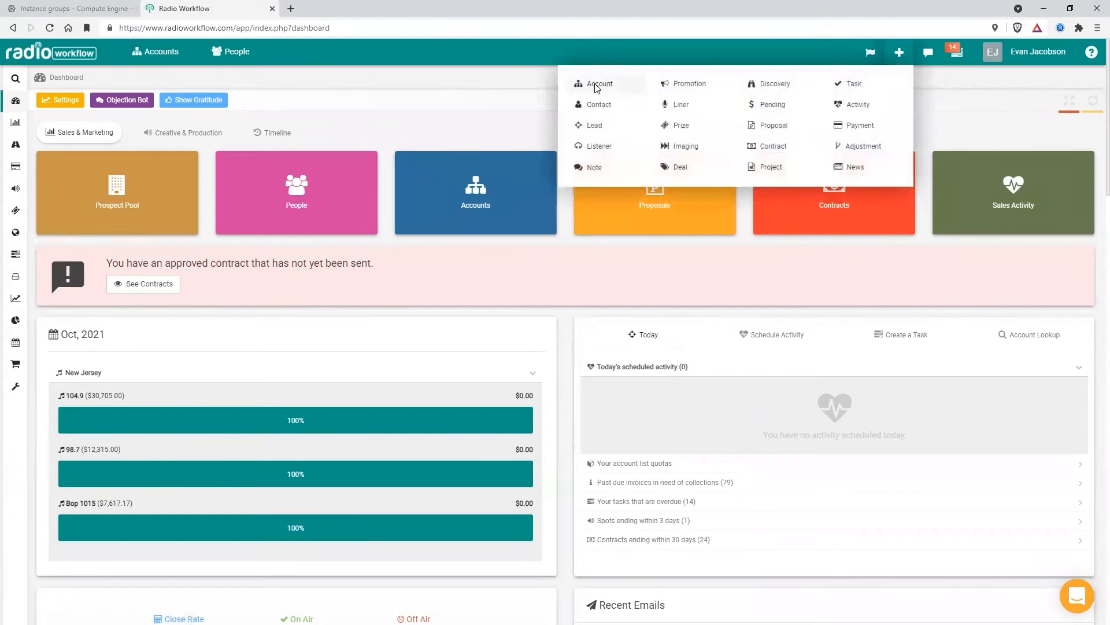
click(594, 86)
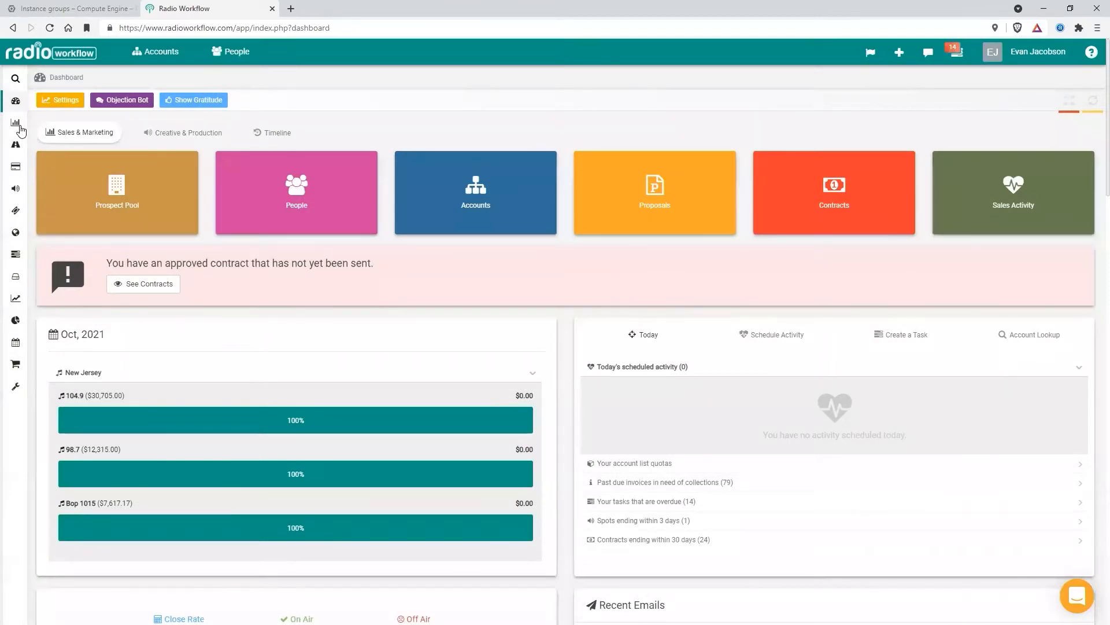
Go to Proof of Performance under Sales & Marketing and run the query of scheduled reports.
mouse_move(21, 131)
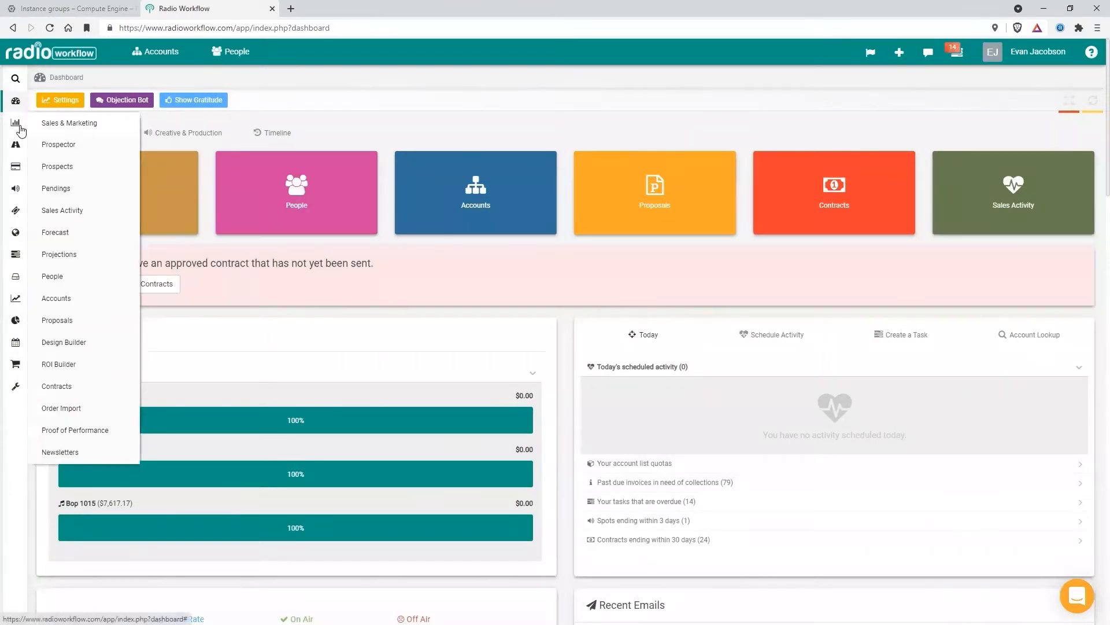
click(78, 431)
click(135, 101)
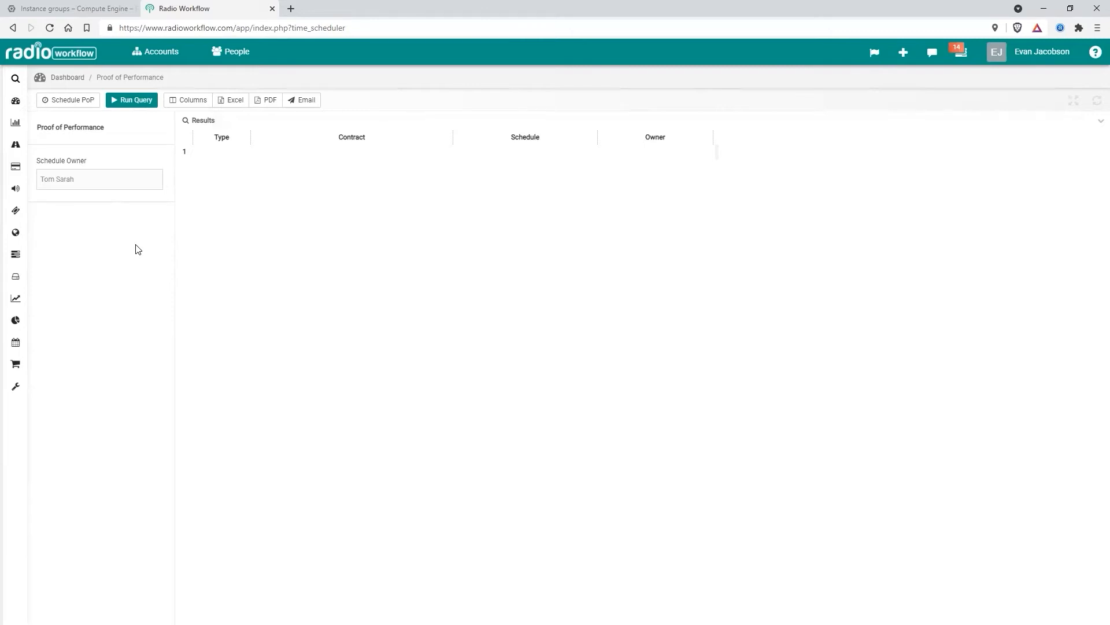
Start a new PoP schedule with the schedule set to Weekly on Monday and the type left as Post-Log.
click(78, 101)
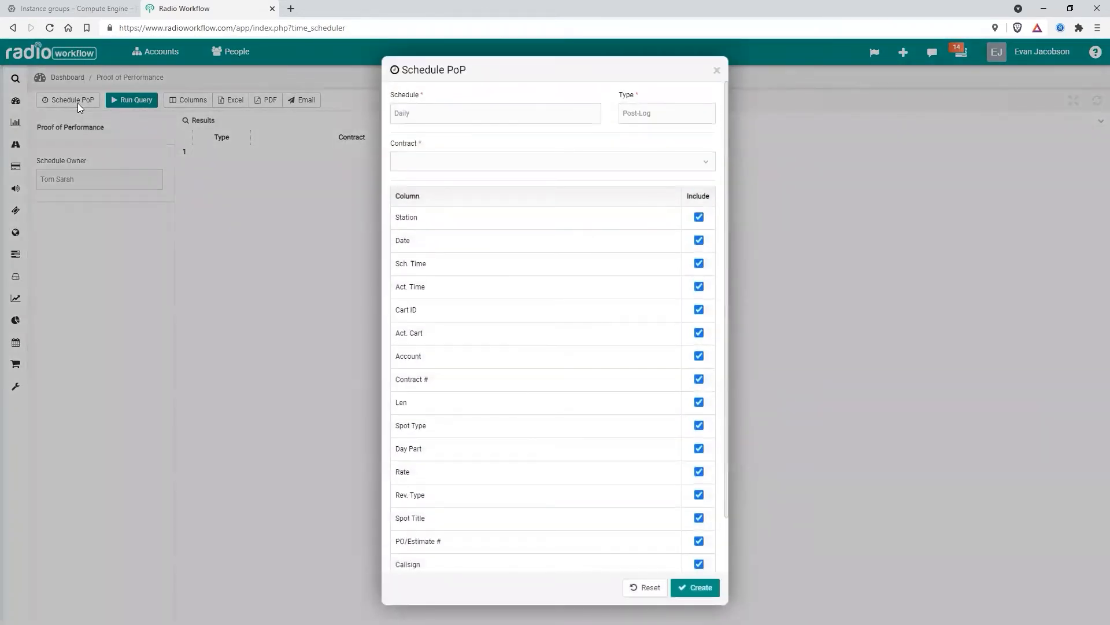
click(501, 114)
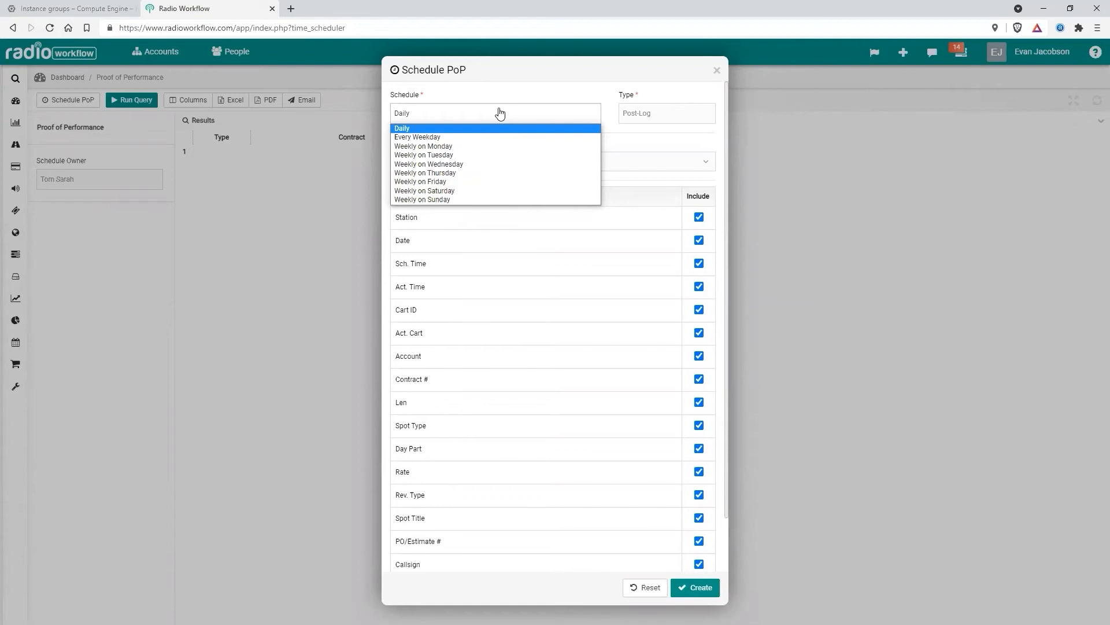
click(463, 143)
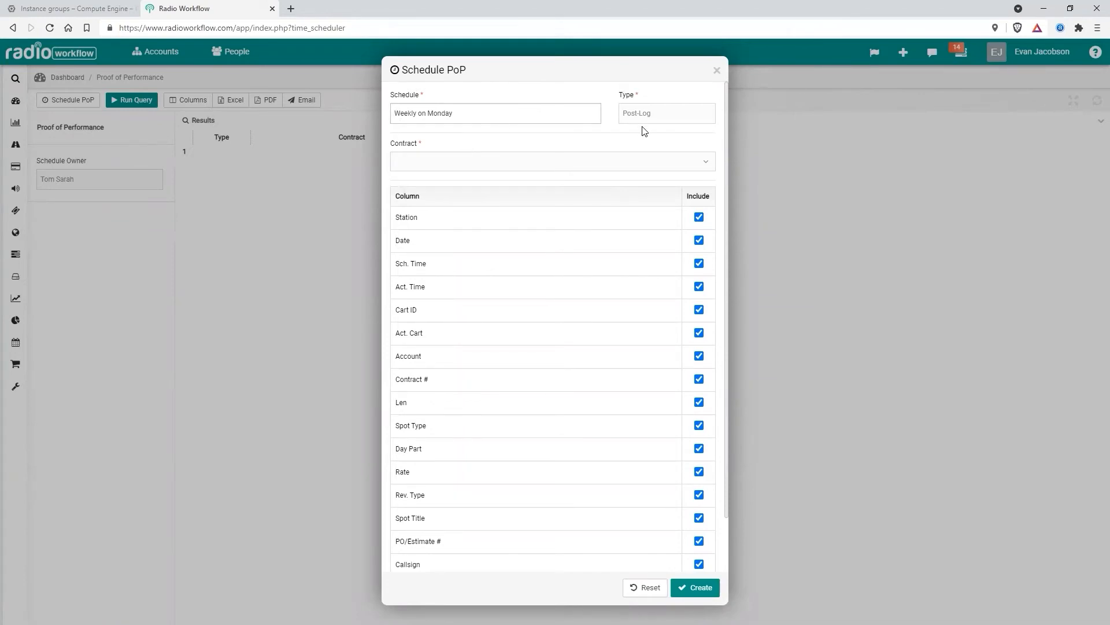
click(580, 144)
click(664, 120)
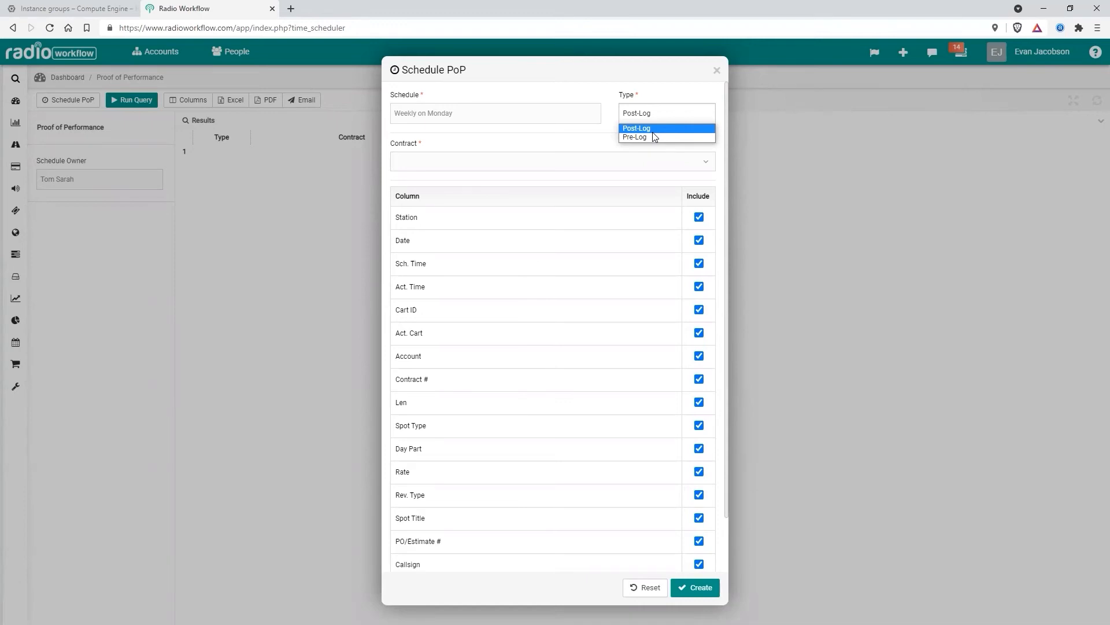
Search contracts for "mcd" and assign the McDonalds- Parrish Organization / spring contract to the schedule.
click(525, 168)
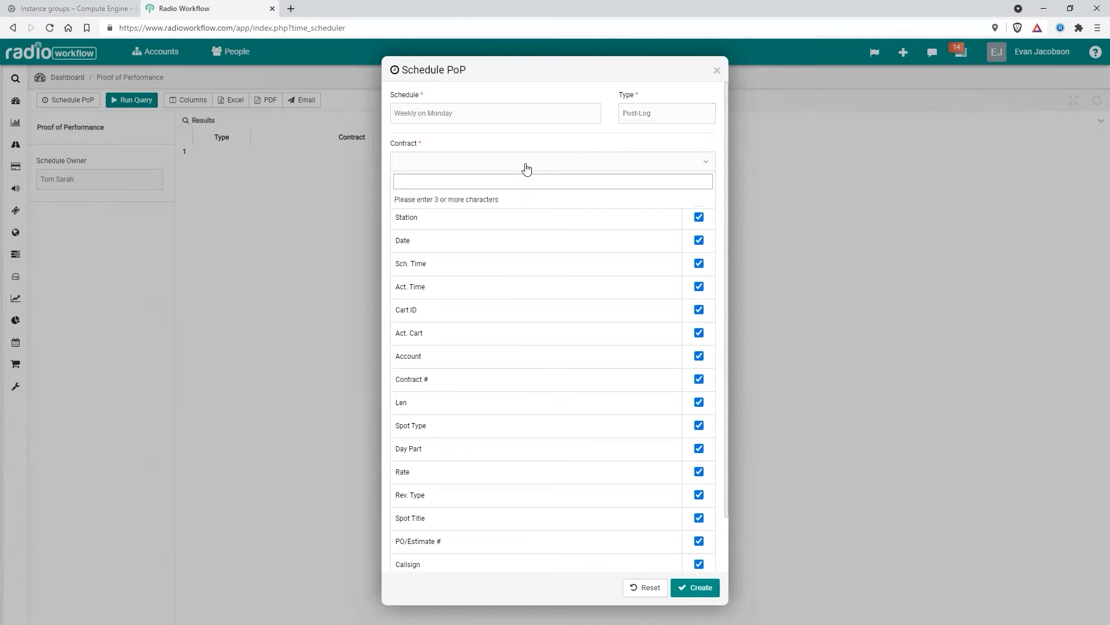
text(mcd)
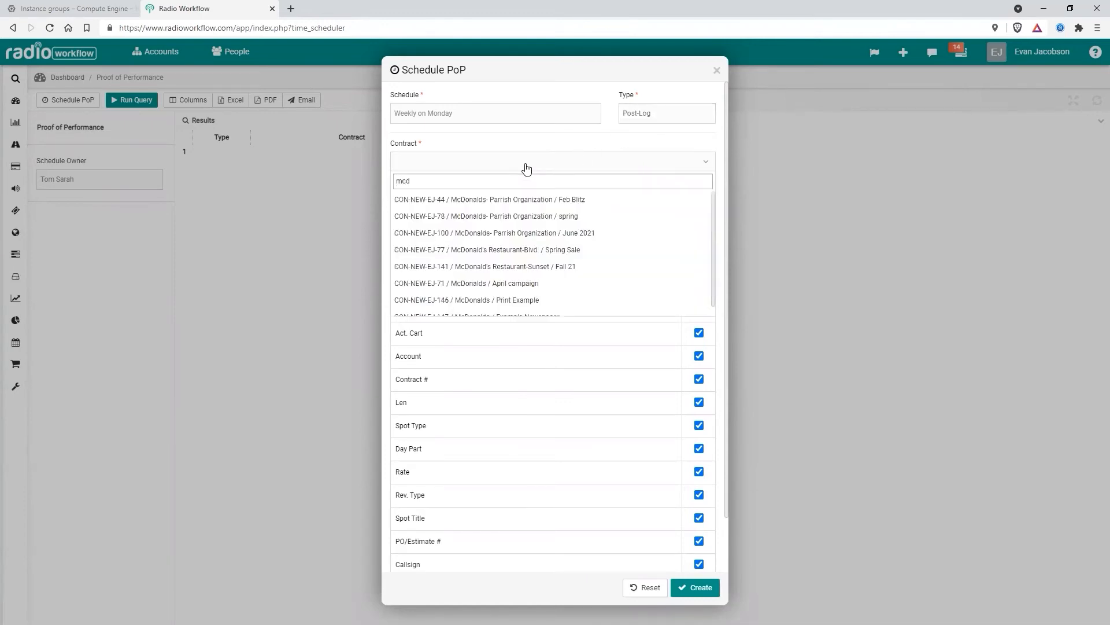
click(531, 212)
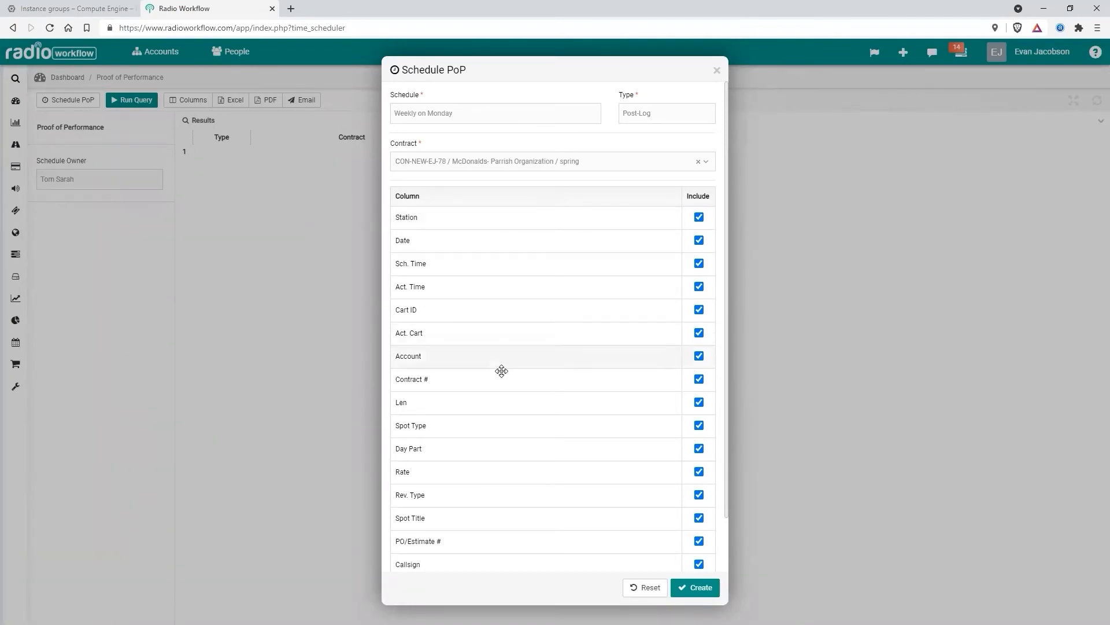
Reorder the report columns to begin with Account, Callsign, Station, Act. Time (12hr), Date and Spot Title.
scroll(538, 350, down, 1)
scroll(535, 365, up, 1)
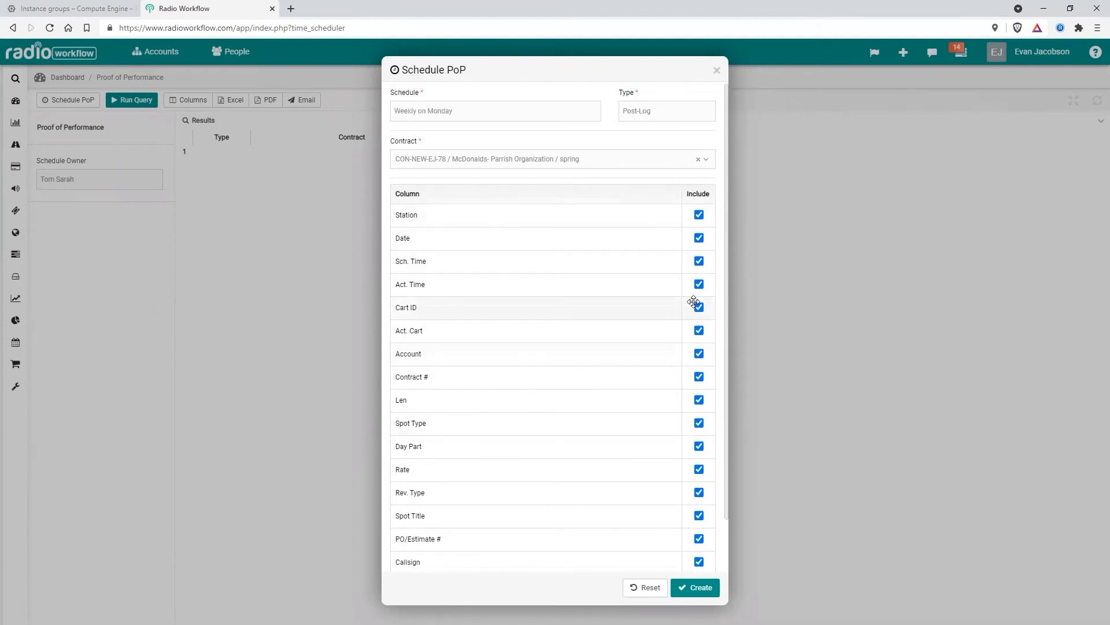
drag(565, 355, 509, 215)
scroll(509, 318, down, 1)
drag(503, 527, 466, 183)
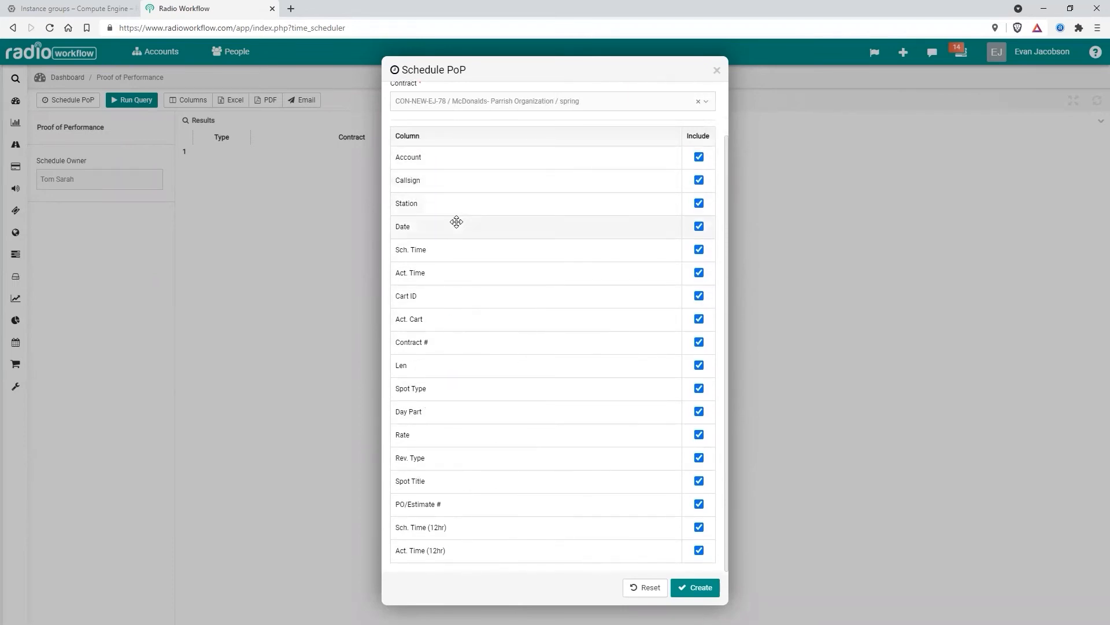
drag(454, 554, 451, 221)
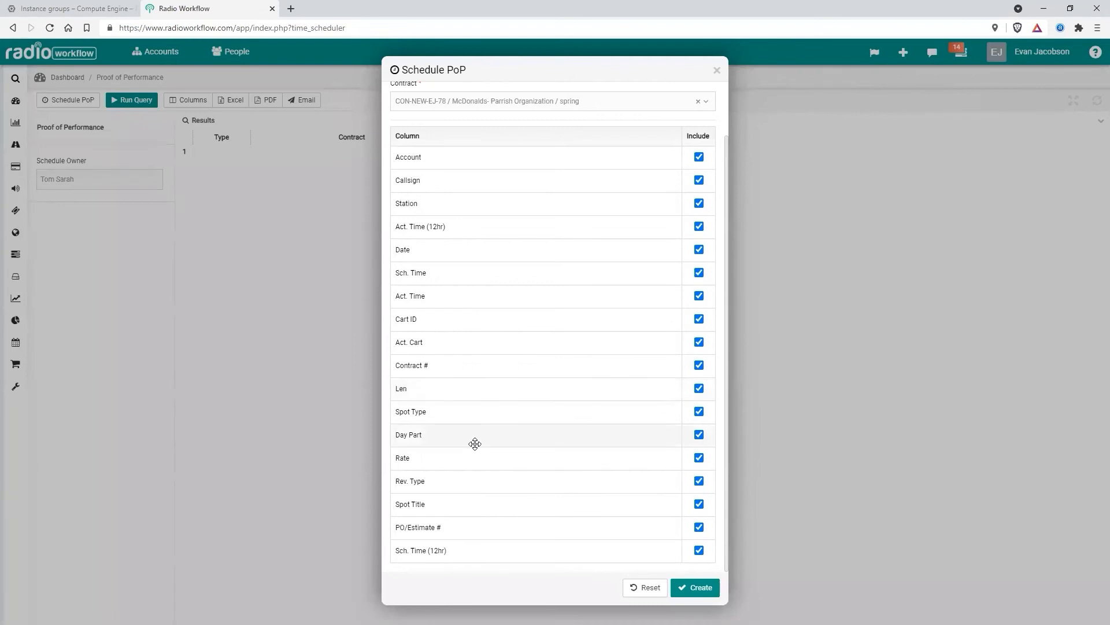
drag(434, 508, 436, 272)
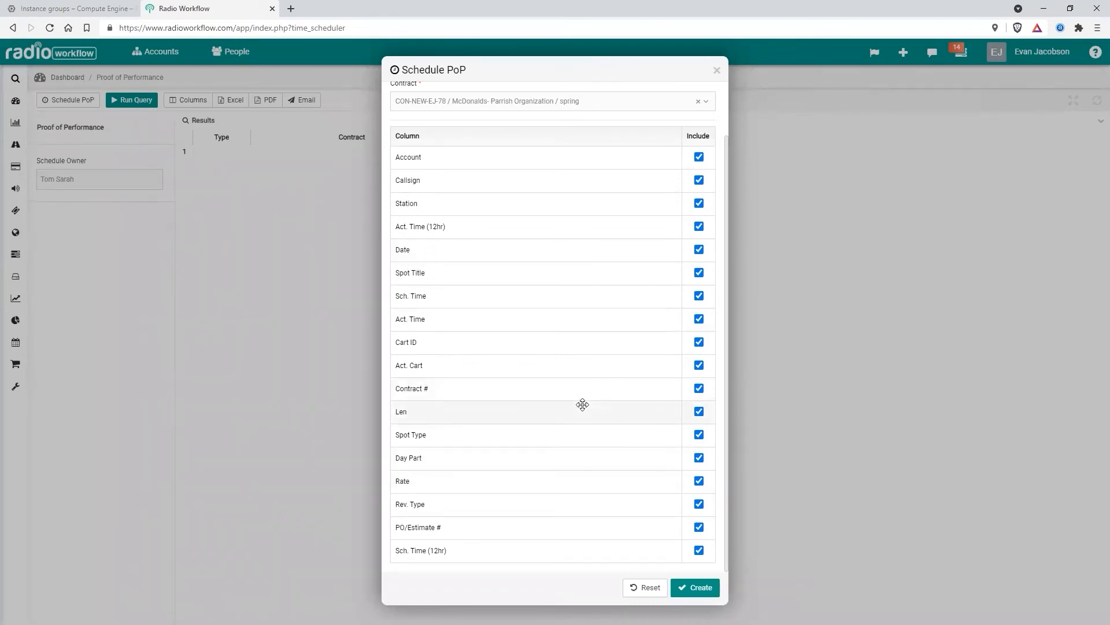
Exclude Sch. Time, Act. Time, Cart ID, Act. Cart and the remaining columns below them from the report.
click(700, 319)
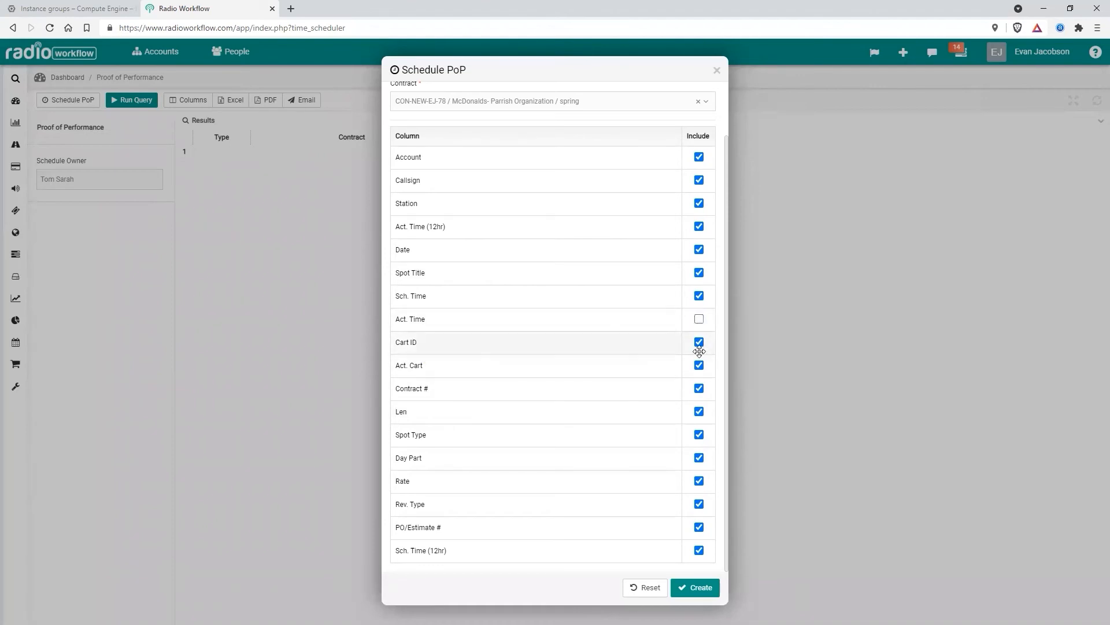
click(699, 341)
click(699, 296)
click(699, 365)
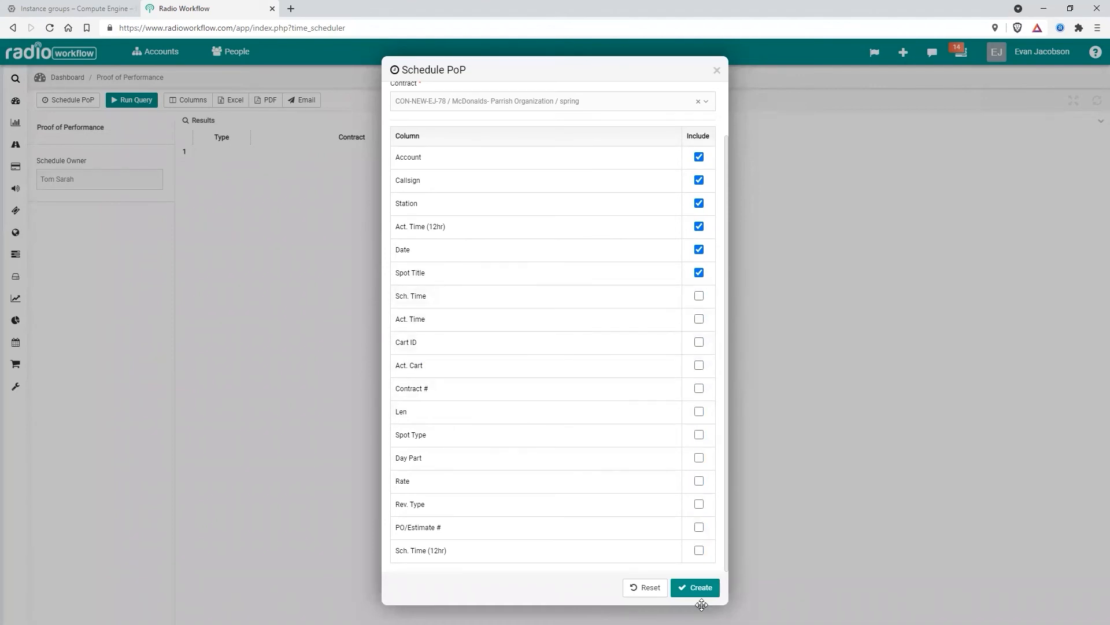
Create the PoP schedule and query the list of schedules for any user.
click(698, 588)
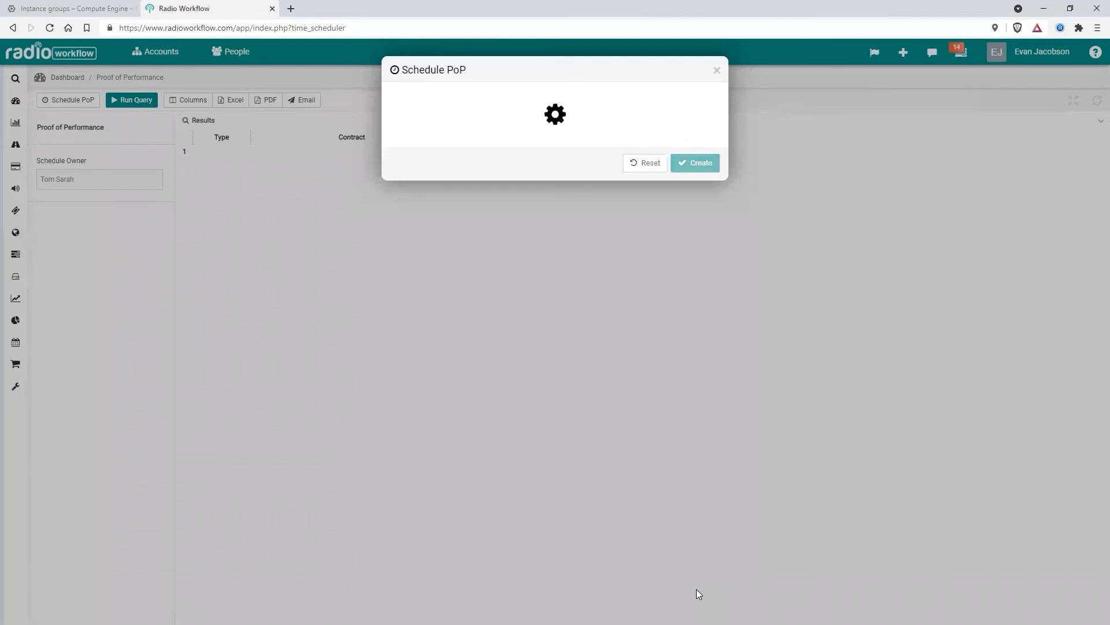
click(133, 102)
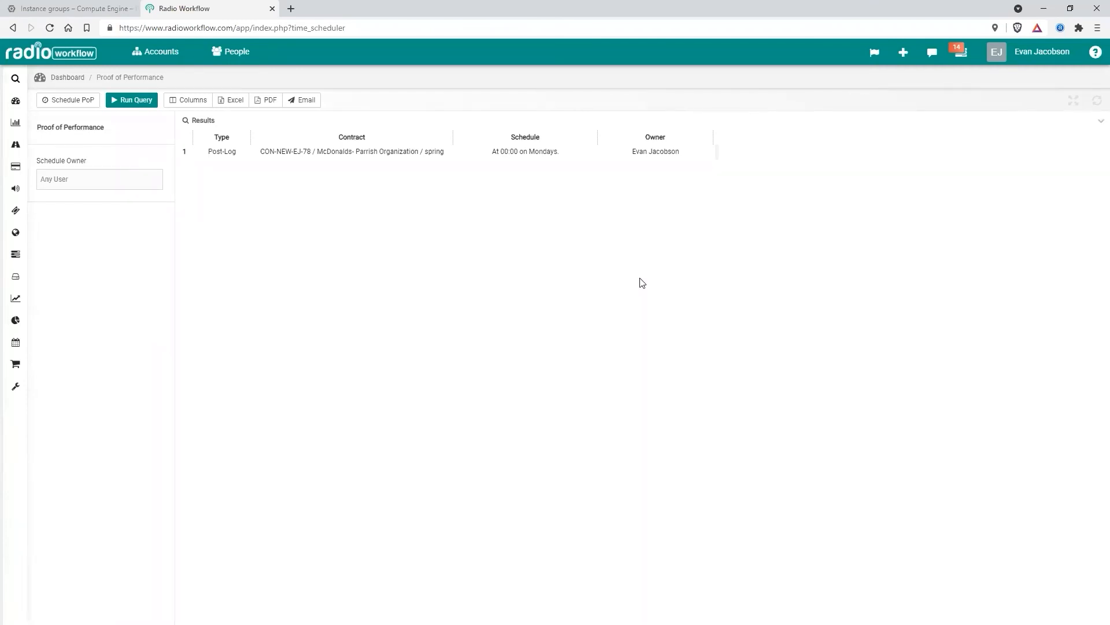
Start a new contact with the type Email Times, and close the form without creating it.
click(896, 52)
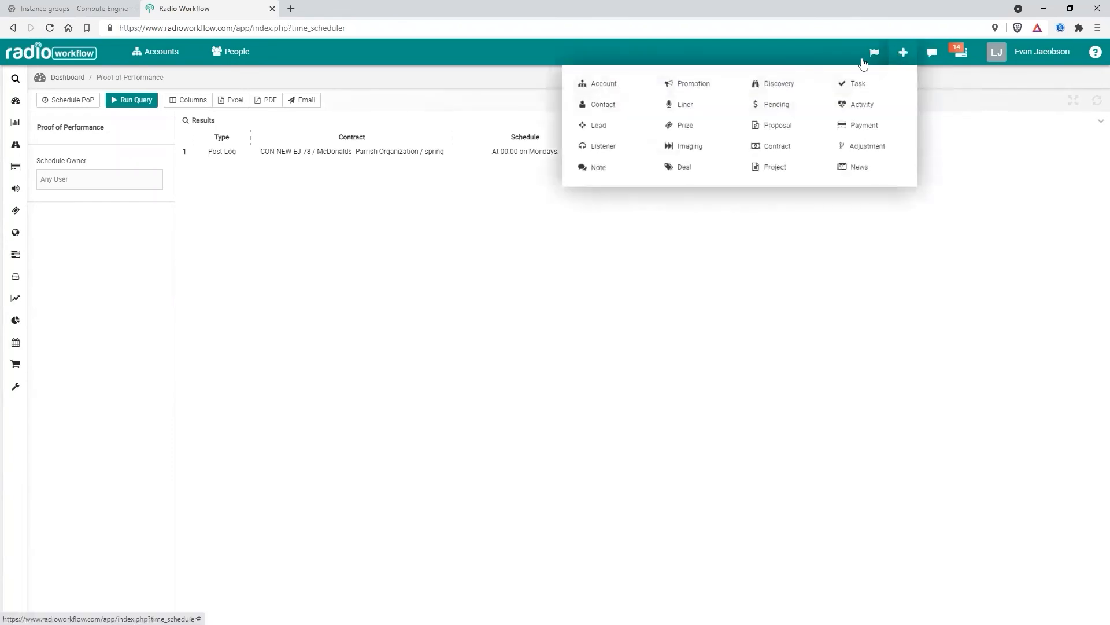
click(602, 106)
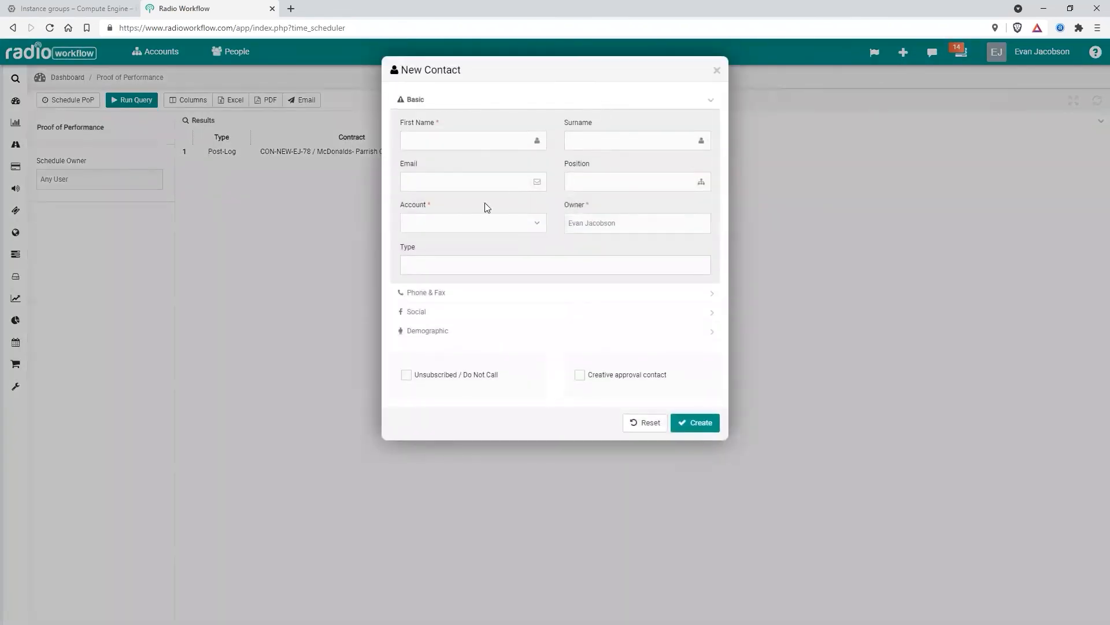
click(447, 263)
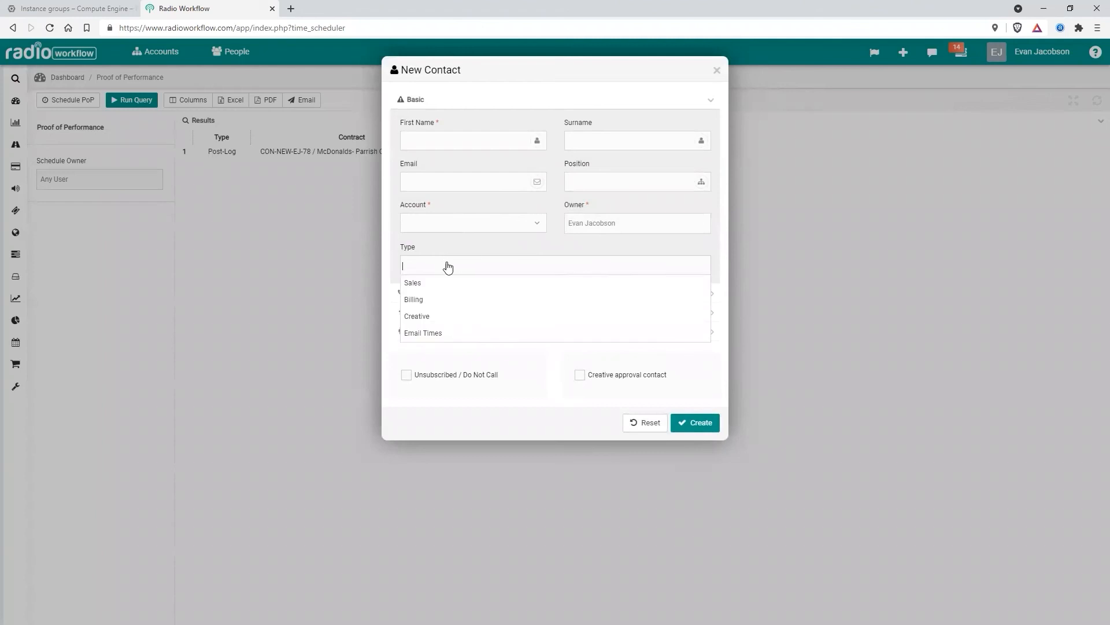
click(429, 333)
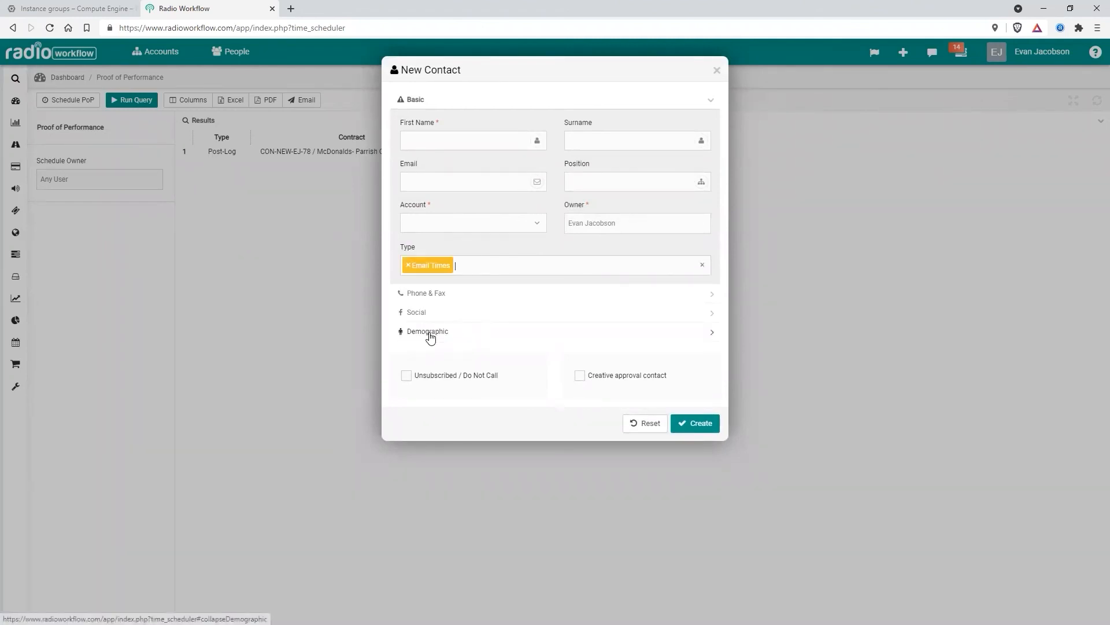
key(Escape)
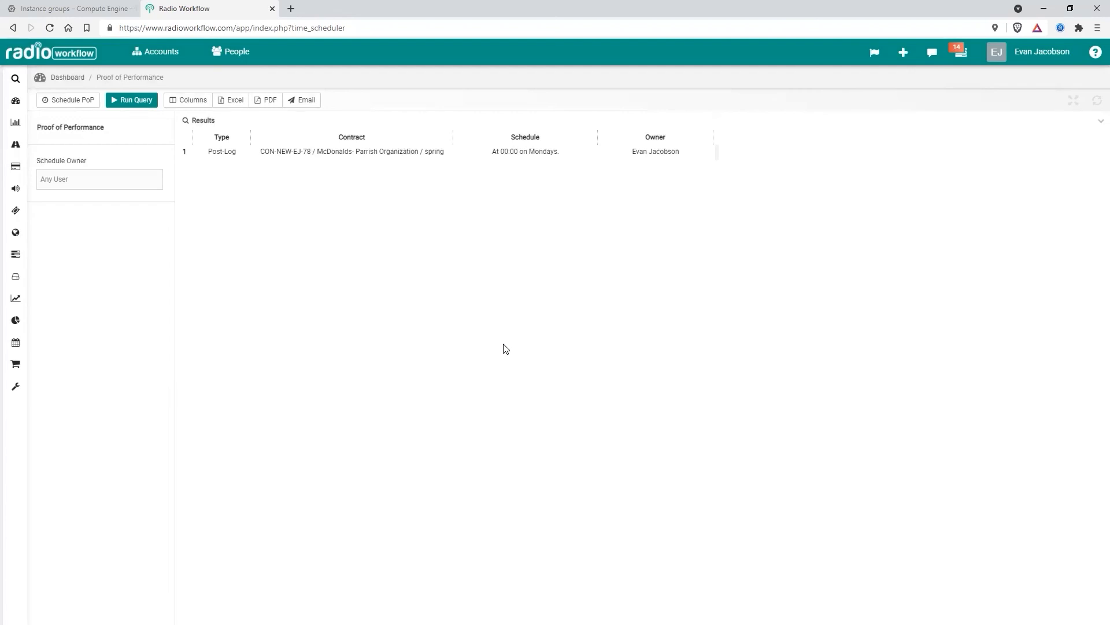
Open the McDonalds spring contract's schedule for editing, review its settings and columns, and close it without saving.
click(387, 153)
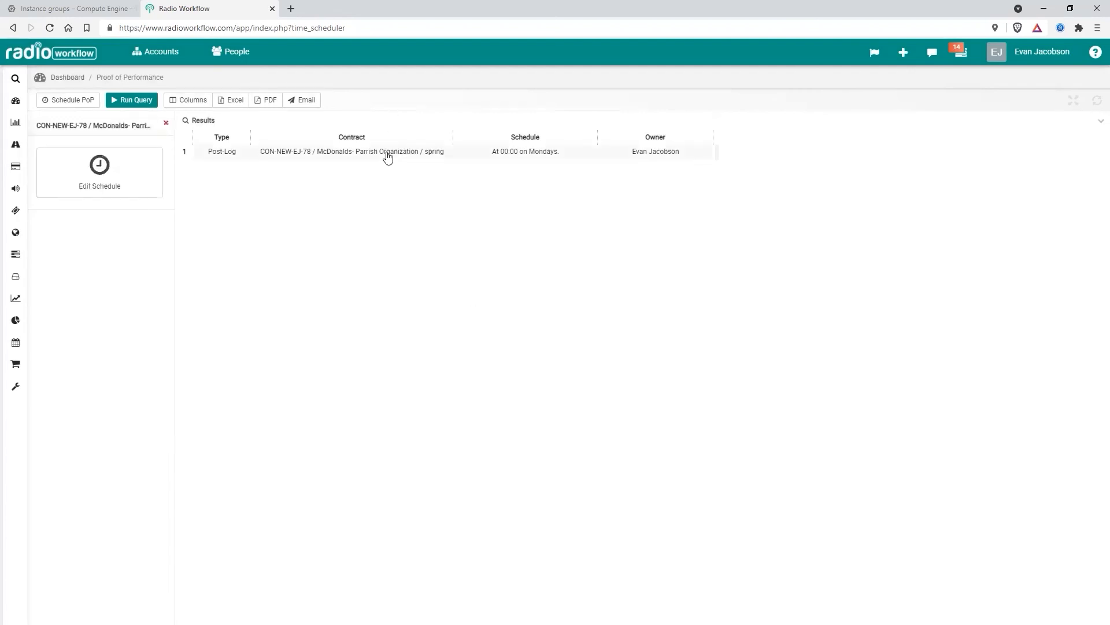
click(93, 169)
drag(535, 329, 491, 391)
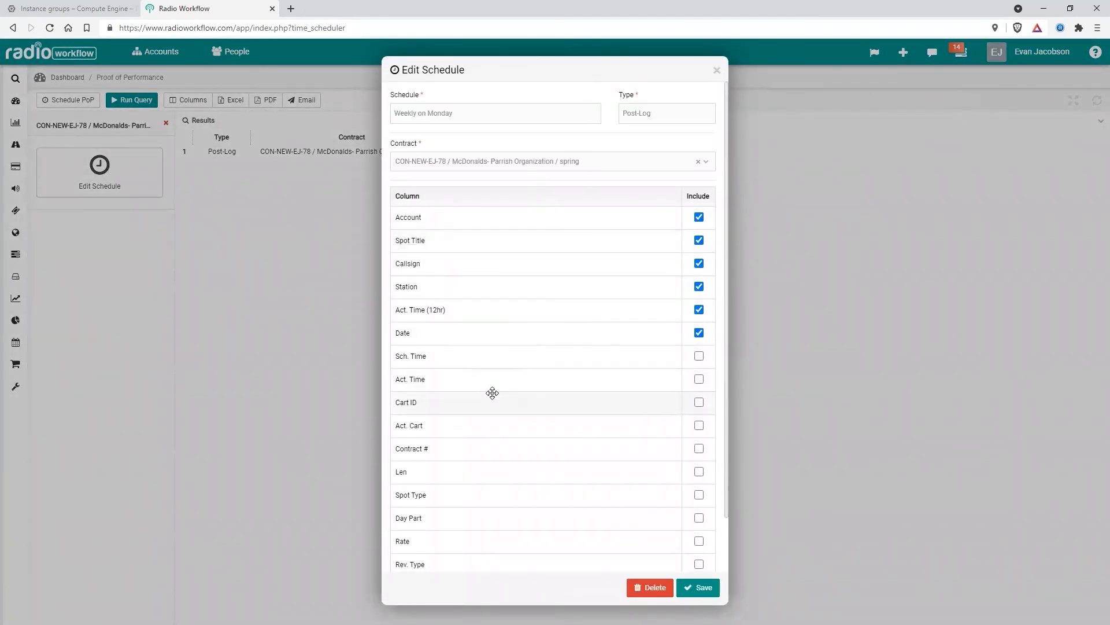
click(764, 395)
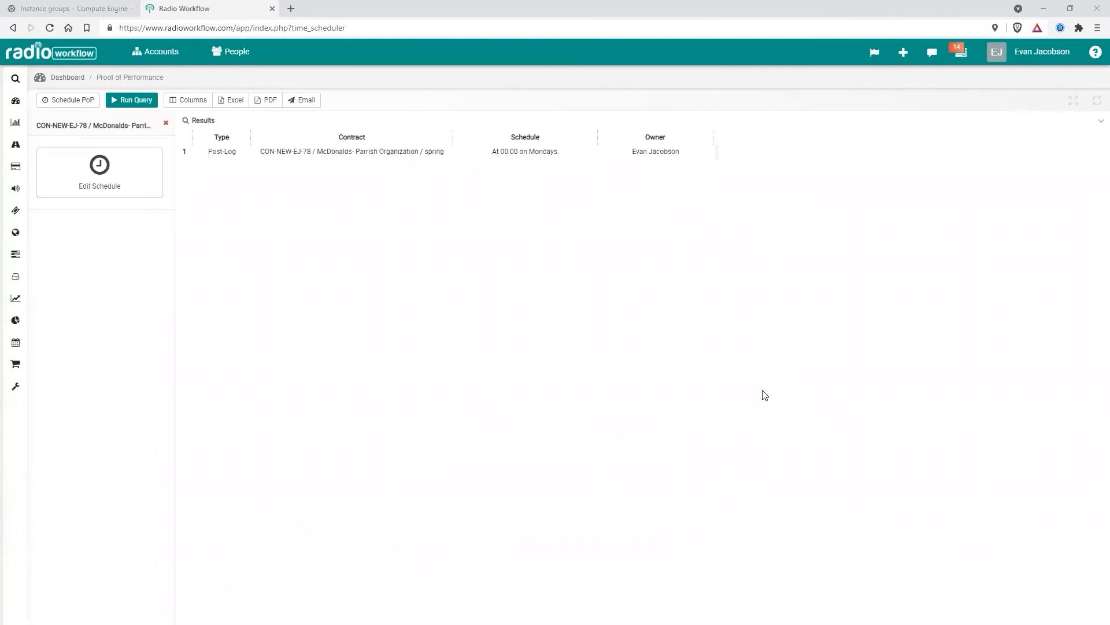